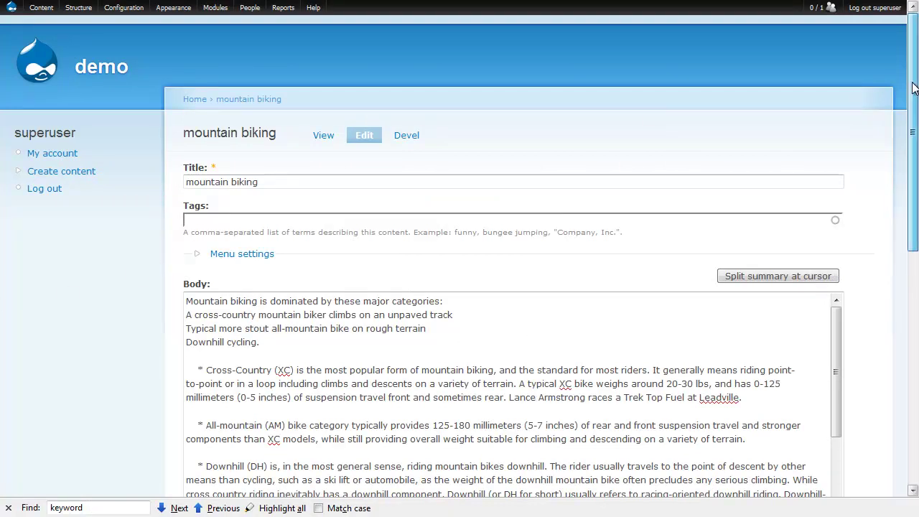
Step: Run a readability analysis on the mountain biking node's body text, averaging 12.7
{"action": "left_click_drag", "start_coordinate": [914, 88], "coordinate": [882, 233]}
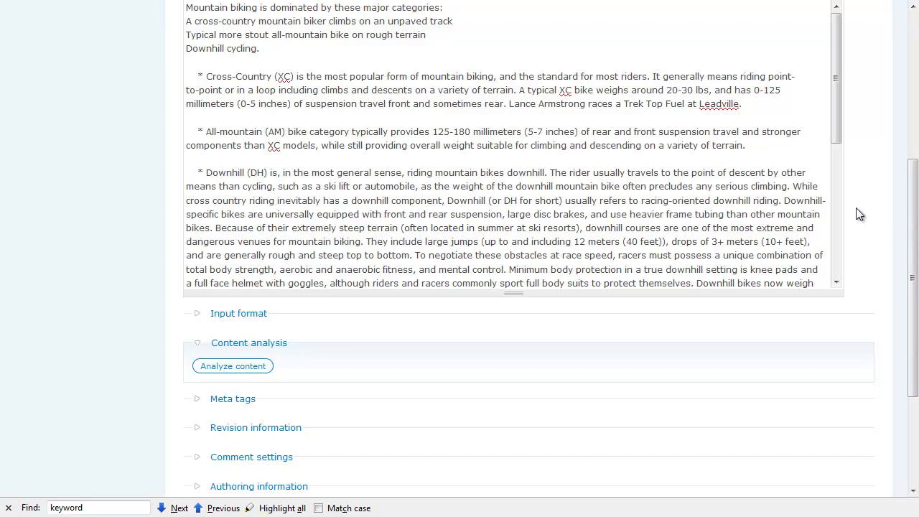
{"action": "scroll", "coordinate": [916, 223], "scroll_direction": "down", "scroll_amount": 2}
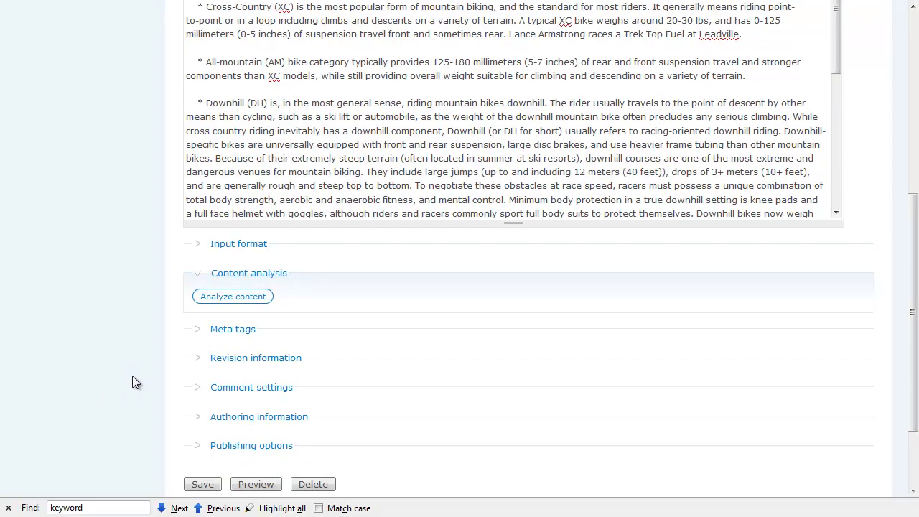
{"action": "left_click", "coordinate": [219, 297]}
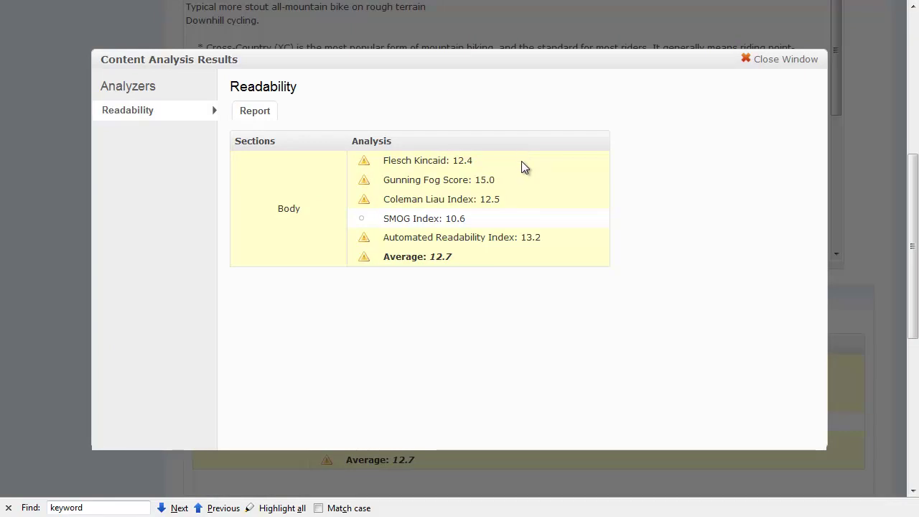
Step: Highlight the five index scores and the 12.7 average line in the results window
{"action": "left_click_drag", "start_coordinate": [564, 242], "coordinate": [380, 158]}
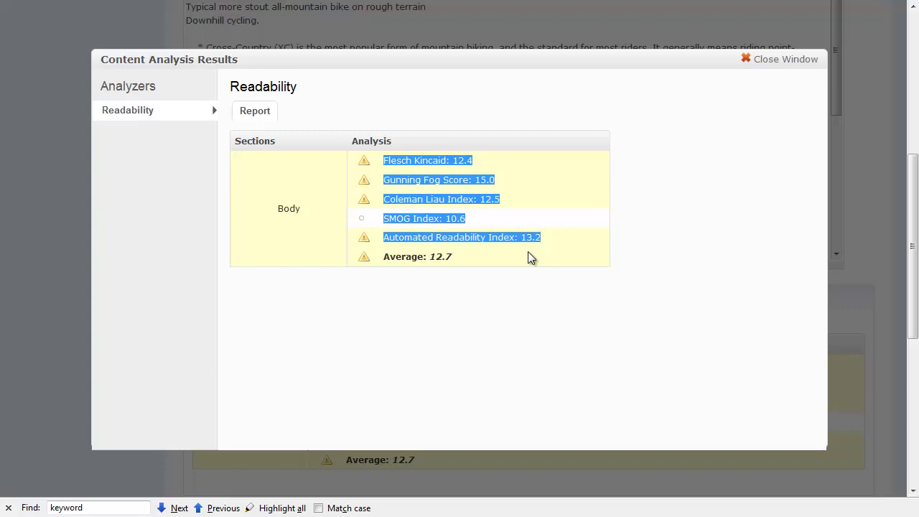
{"action": "left_click_drag", "start_coordinate": [495, 256], "coordinate": [381, 263]}
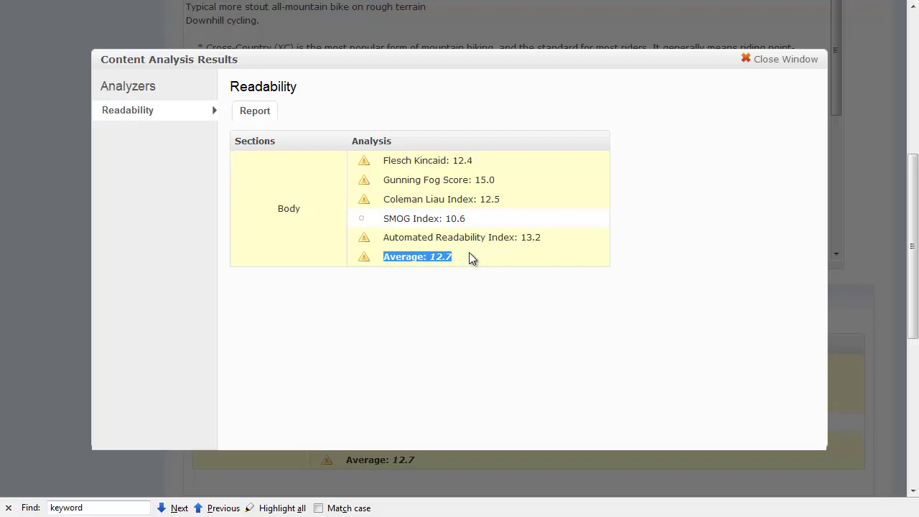
Step: Change Freeride and Slopestyle to 'Free ride' and 'Slope style' at six places in the body
{"action": "left_click", "coordinate": [788, 63]}
{"action": "scroll", "coordinate": [891, 167], "scroll_direction": "up", "scroll_amount": 3}
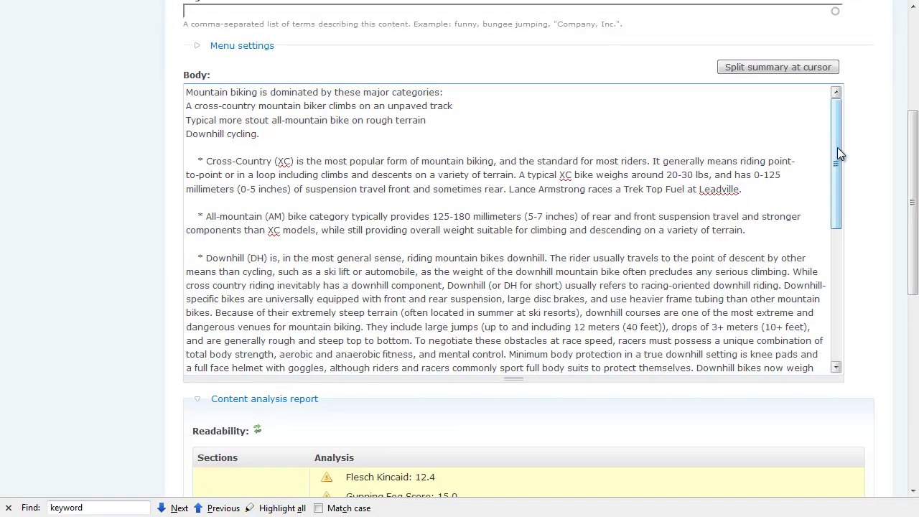
{"action": "left_click_drag", "start_coordinate": [841, 153], "coordinate": [839, 287]}
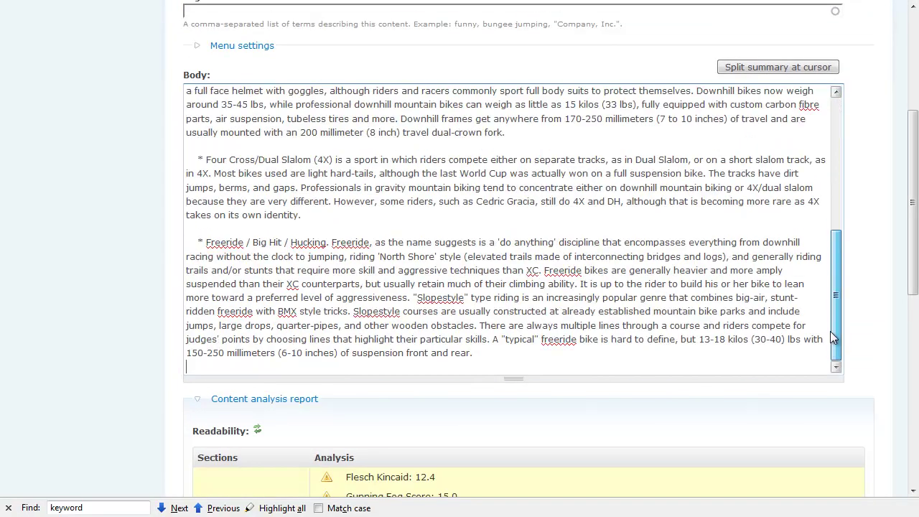
{"action": "left_click", "coordinate": [565, 269]}
{"action": "left_click", "coordinate": [442, 297]}
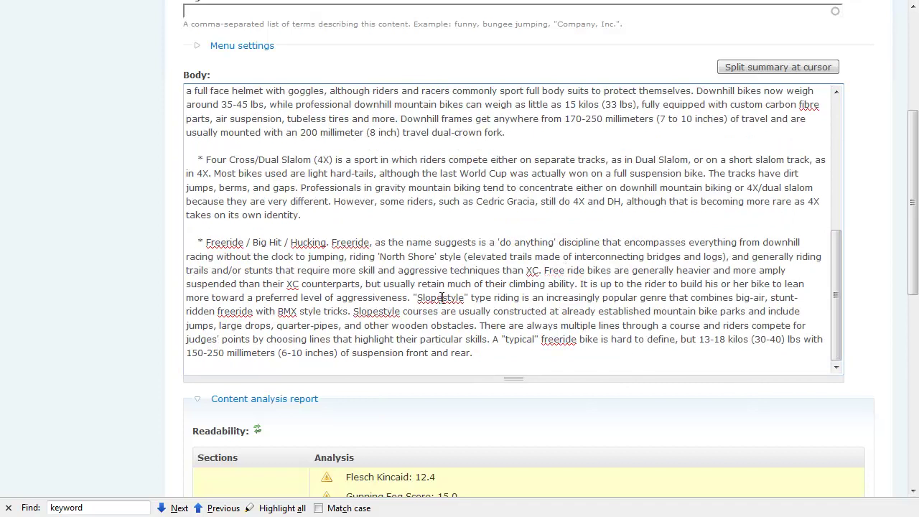
{"action": "left_click", "coordinate": [378, 311]}
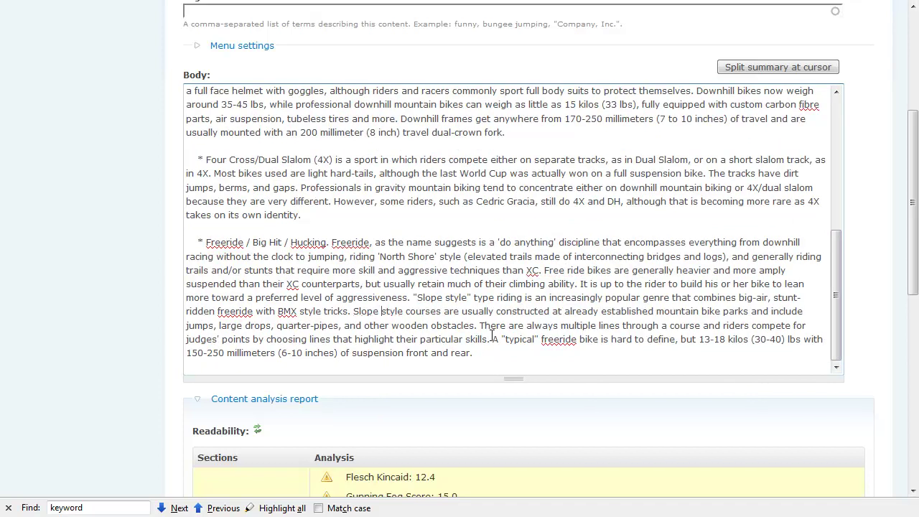
{"action": "left_click", "coordinate": [559, 339]}
{"action": "left_click", "coordinate": [352, 242]}
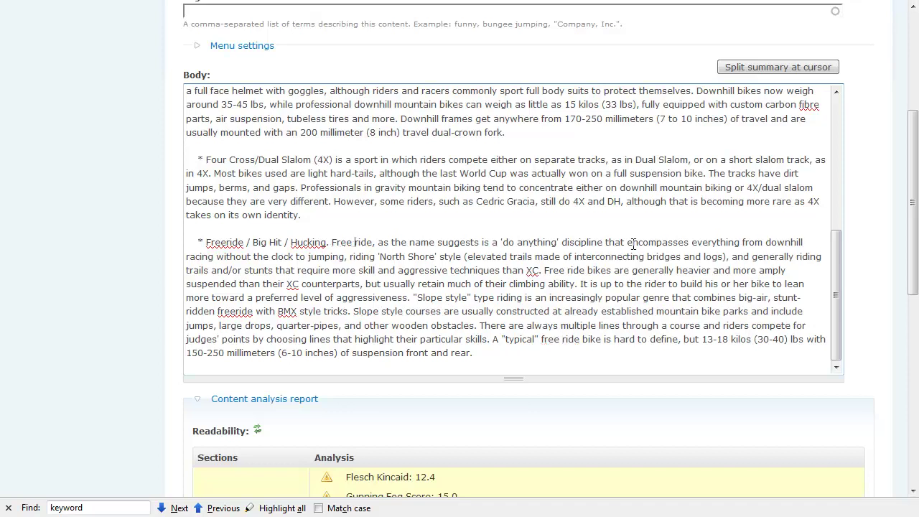
{"action": "left_click", "coordinate": [238, 312]}
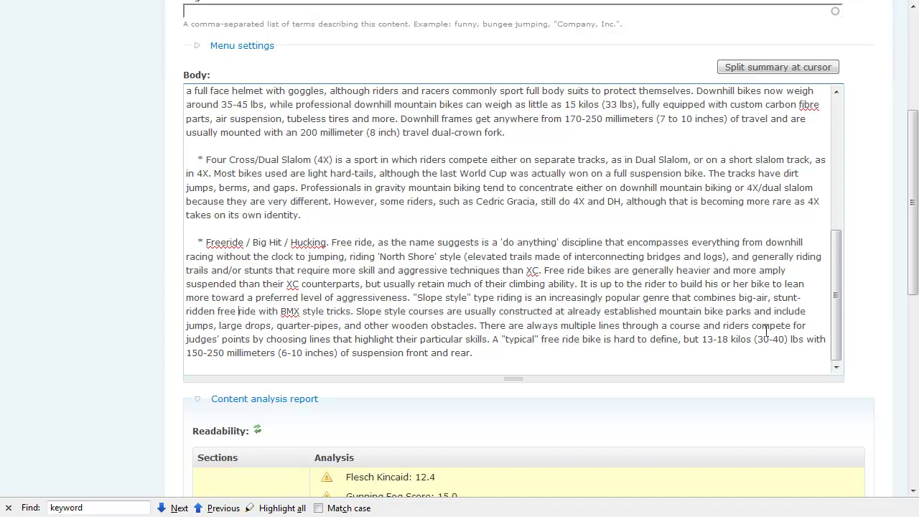
Step: Refresh the readability analysis on the edited body, bringing the average down to 12.6
{"action": "scroll", "coordinate": [860, 284], "scroll_direction": "down", "scroll_amount": 2}
{"action": "left_click", "coordinate": [260, 349]}
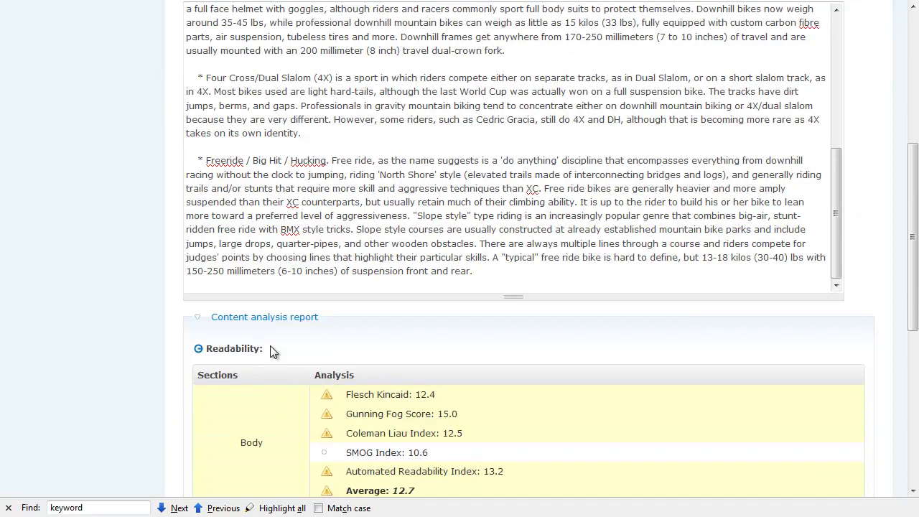
{"action": "scroll", "coordinate": [766, 331], "scroll_direction": "down", "scroll_amount": 4}
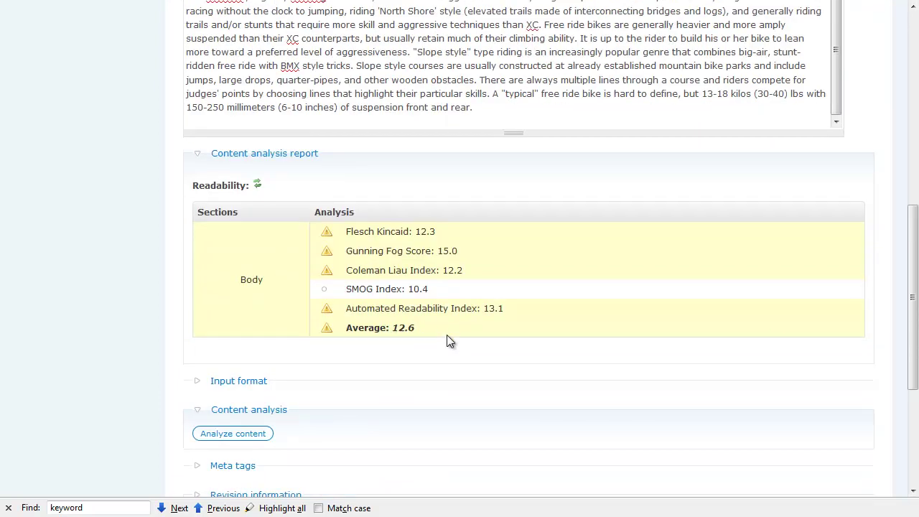
{"action": "left_click_drag", "start_coordinate": [437, 330], "coordinate": [391, 330]}
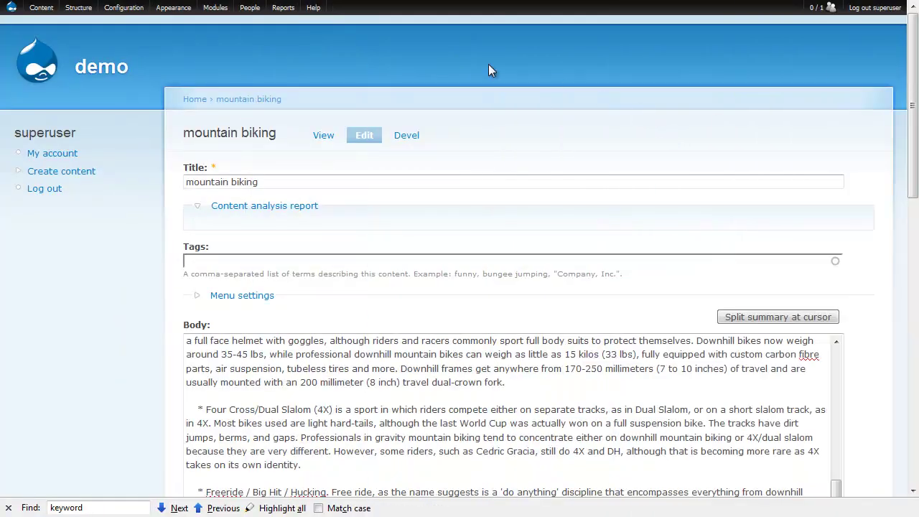
Step: Open the standalone Content analysis page and place the cursor in the empty CONTENT box
{"action": "mouse_move", "coordinate": [33, 13]}
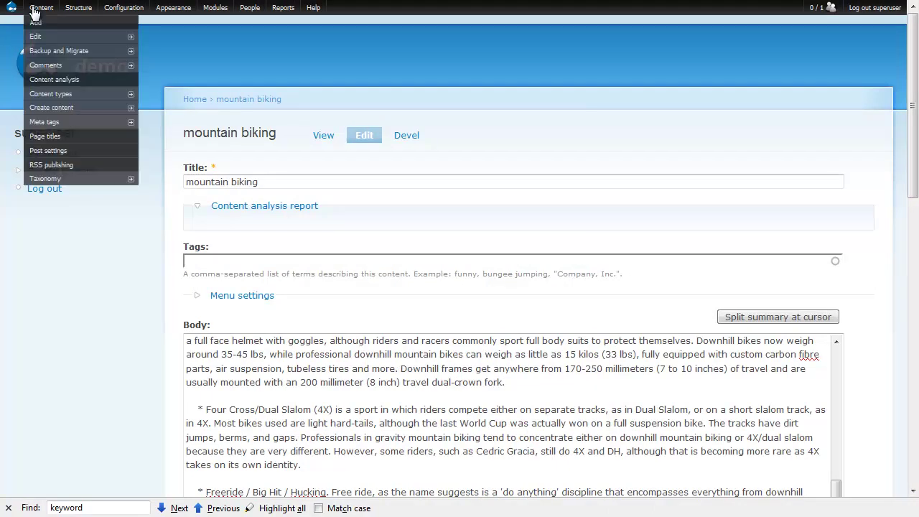
{"action": "left_click", "coordinate": [44, 80]}
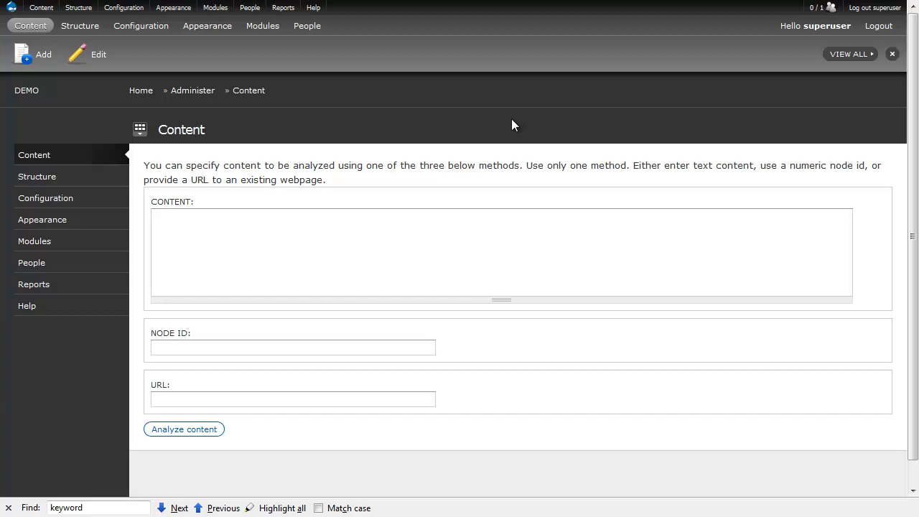
{"action": "scroll", "coordinate": [910, 93], "scroll_direction": "down", "scroll_amount": 1}
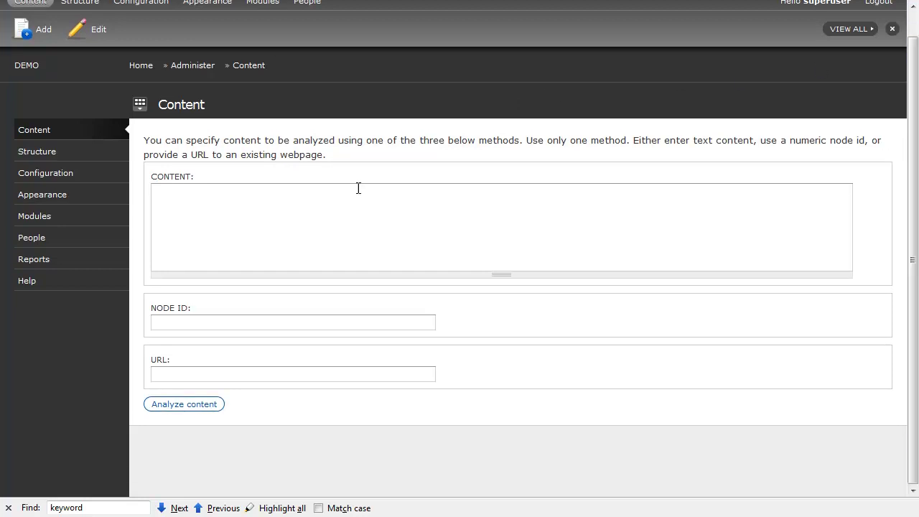
{"action": "left_click", "coordinate": [250, 220]}
Step: Paste the RIM PlayBook news article and analyze it, highlighting the 11.0 average grade
{"action": "left_click", "coordinate": [211, 211]}
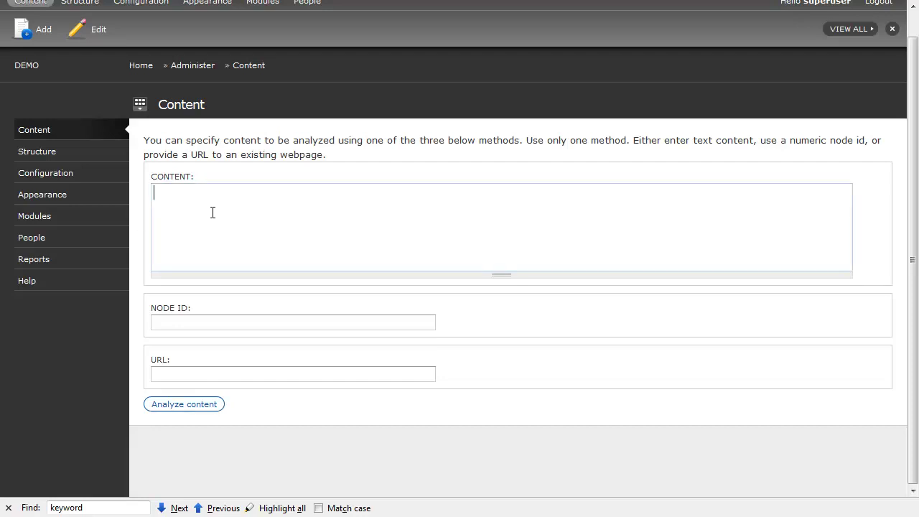
{"action": "key", "text": "ctrl+v"}
{"action": "left_click", "coordinate": [189, 404]}
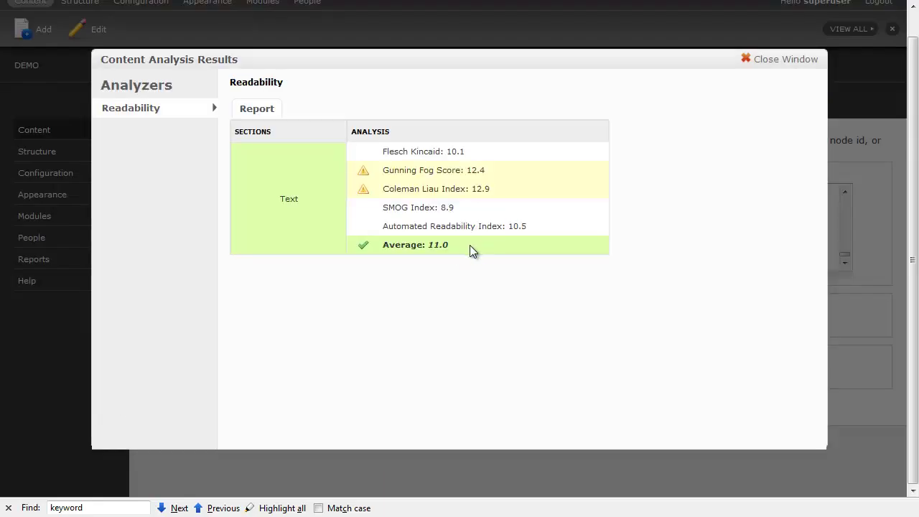
{"action": "left_click_drag", "start_coordinate": [470, 245], "coordinate": [429, 245]}
Step: Replace the PlayBook text with the feng shui sleep-tips article and analyze it: 8.6 average
{"action": "left_click", "coordinate": [764, 62]}
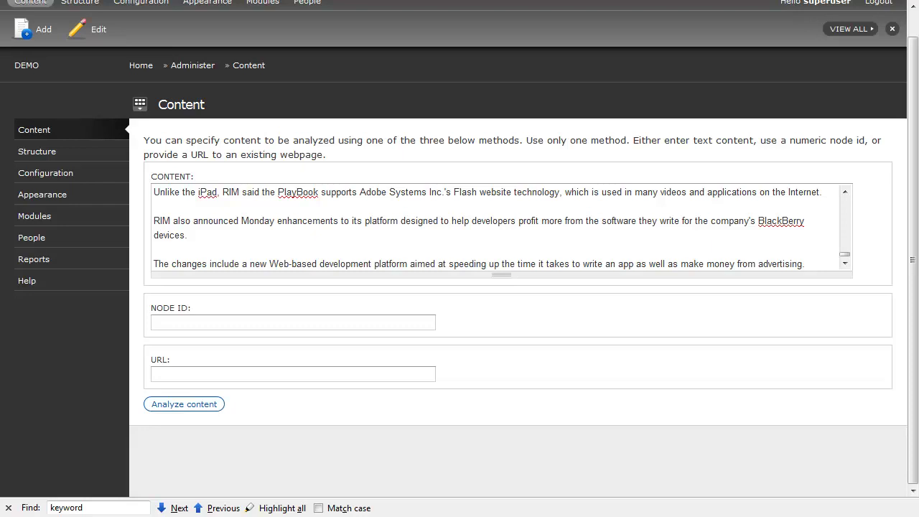
{"action": "left_click", "coordinate": [337, 222]}
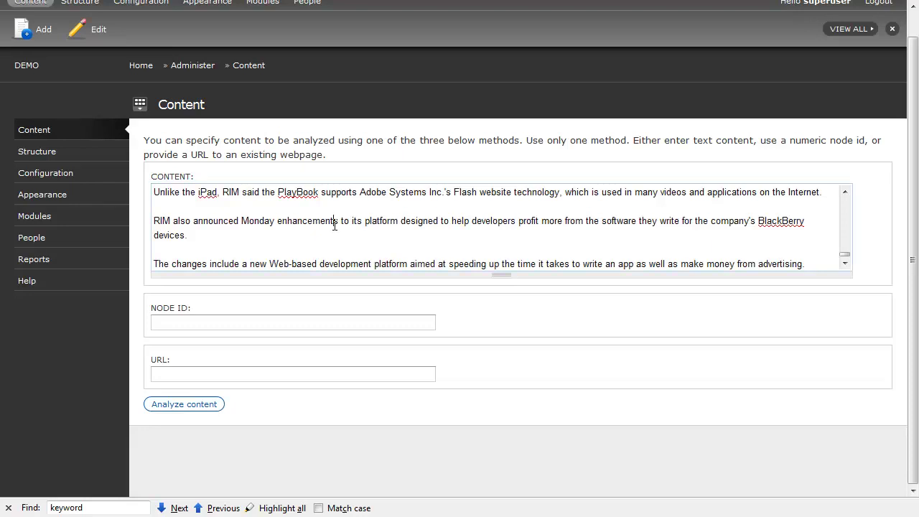
{"action": "key", "text": "ctrl+a"}
{"action": "key", "text": "ctrl+v"}
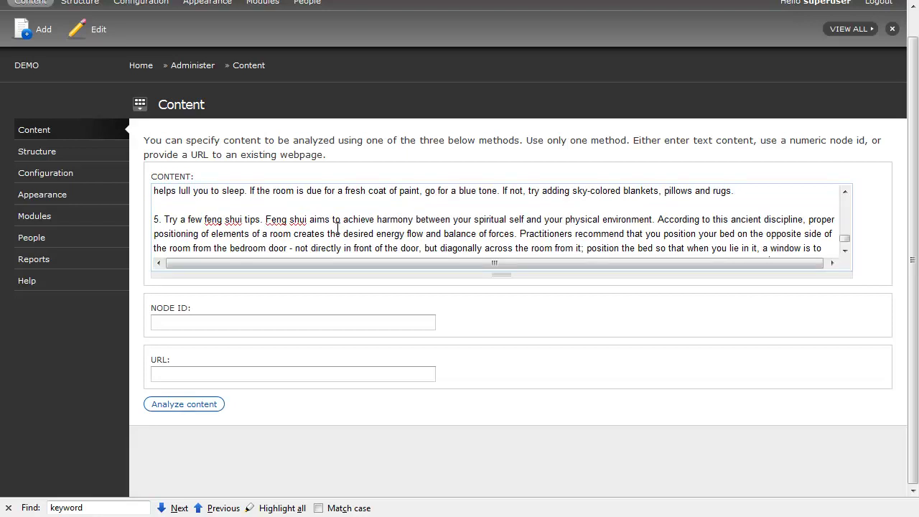
{"action": "left_click", "coordinate": [194, 406]}
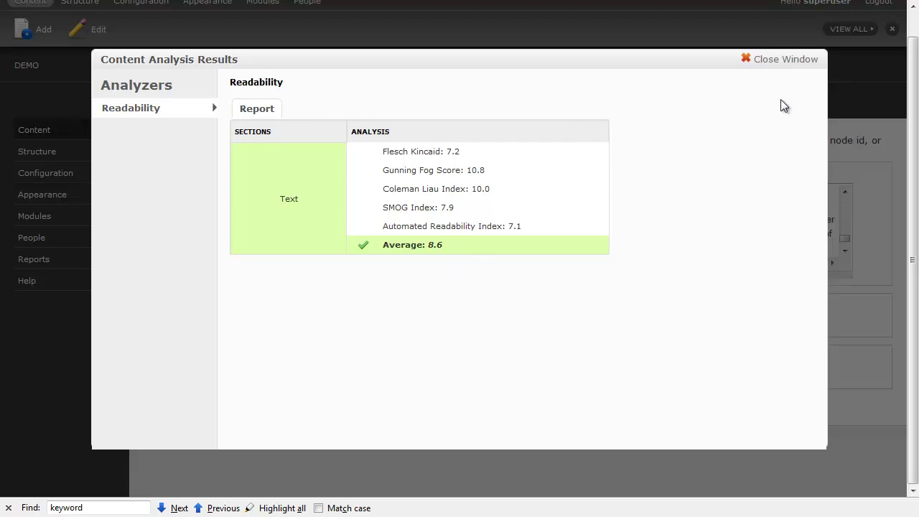
Step: Swap in the Three Little Pigs story and analyze it, highlighting its 5.3 average grade
{"action": "left_click", "coordinate": [776, 62]}
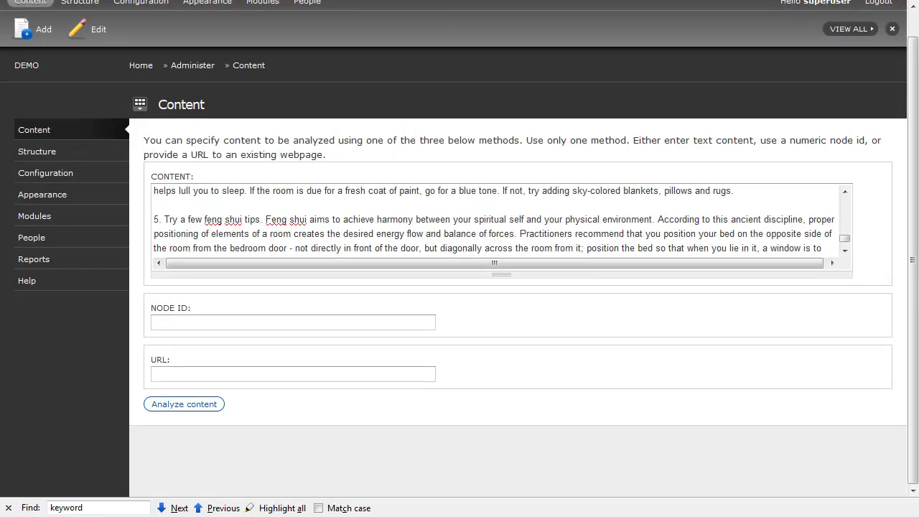
{"action": "left_click", "coordinate": [210, 234]}
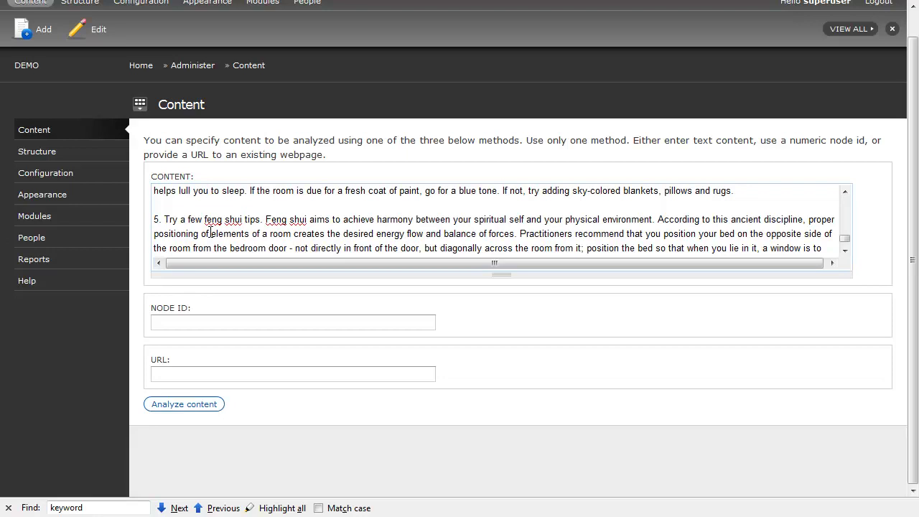
{"action": "key", "text": "ctrl+a"}
{"action": "key", "text": "Delete"}
{"action": "key", "text": "ctrl+v"}
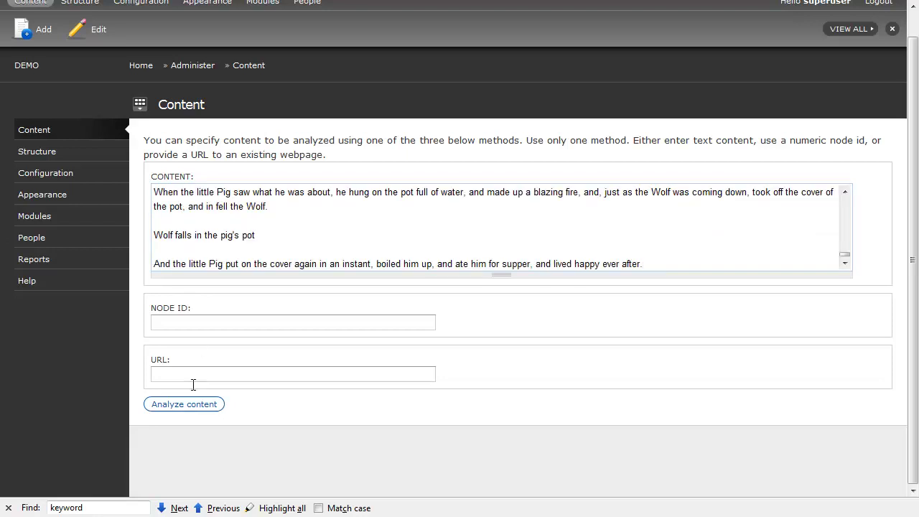
{"action": "left_click", "coordinate": [195, 405]}
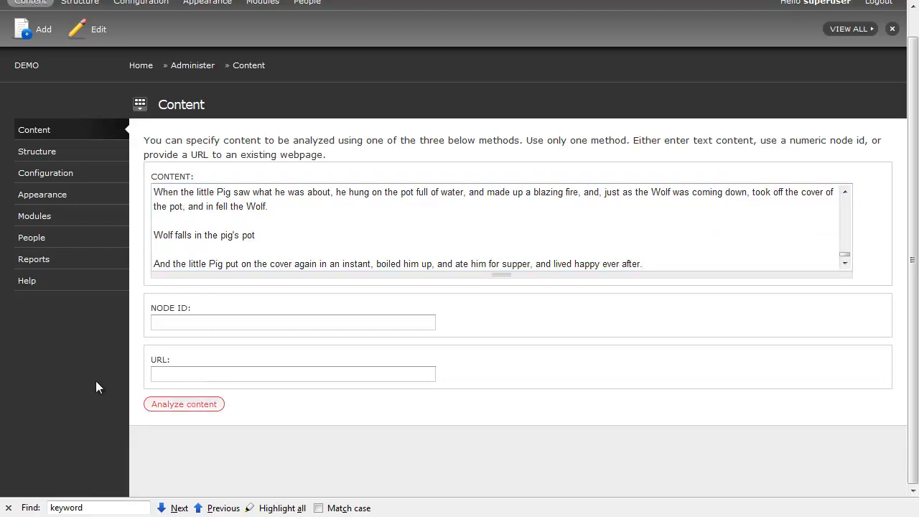
{"action": "left_click", "coordinate": [184, 405]}
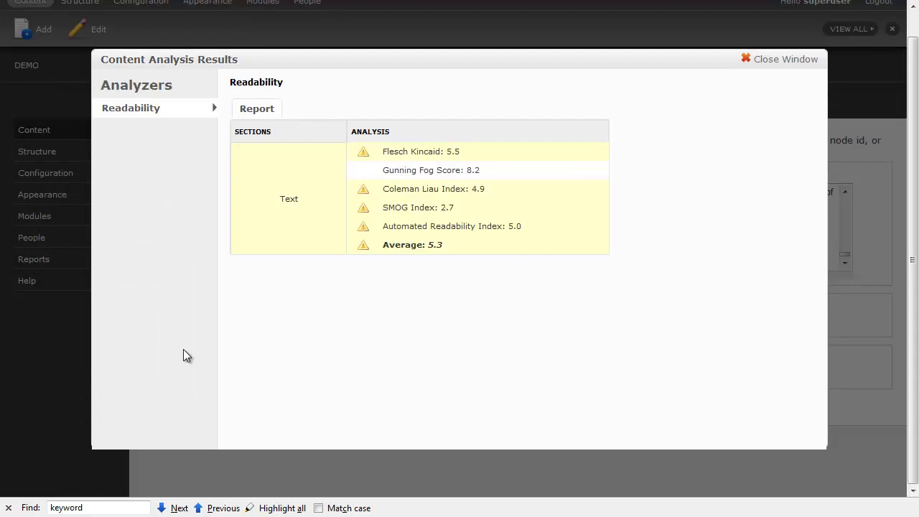
{"action": "left_click_drag", "start_coordinate": [468, 245], "coordinate": [430, 246]}
{"action": "left_click", "coordinate": [760, 64]}
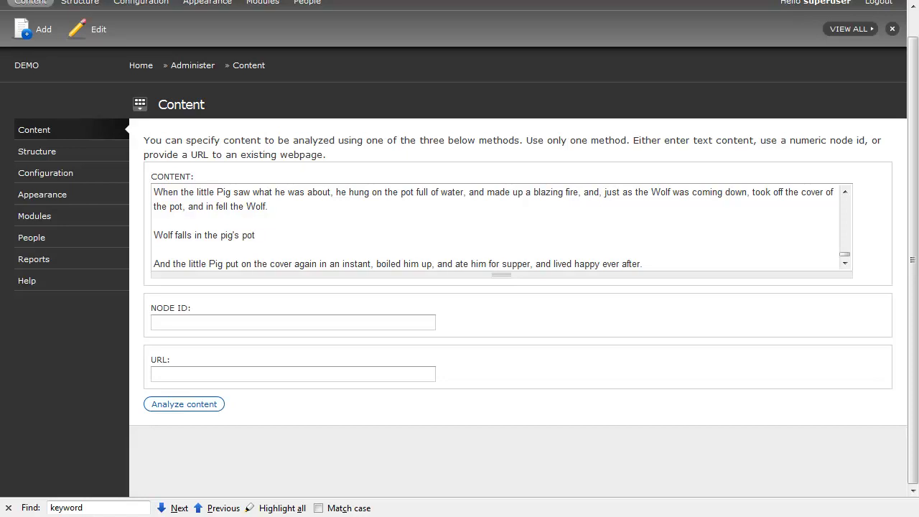
Step: Paste the software prototype passage over the story and analyze it: 12.9 average, Flesch Kincaid 11.9
{"action": "left_click", "coordinate": [302, 223]}
{"action": "key", "text": "ctrl+a"}
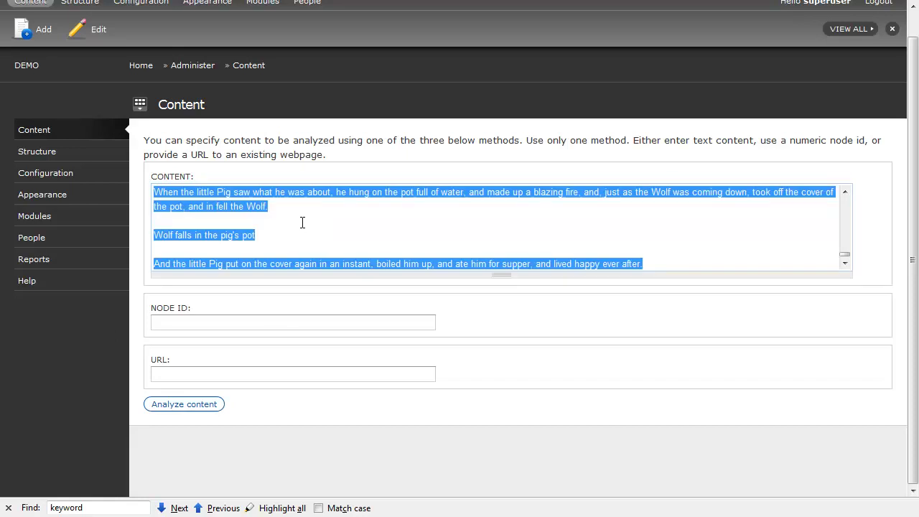
{"action": "key", "text": "ctrl+v"}
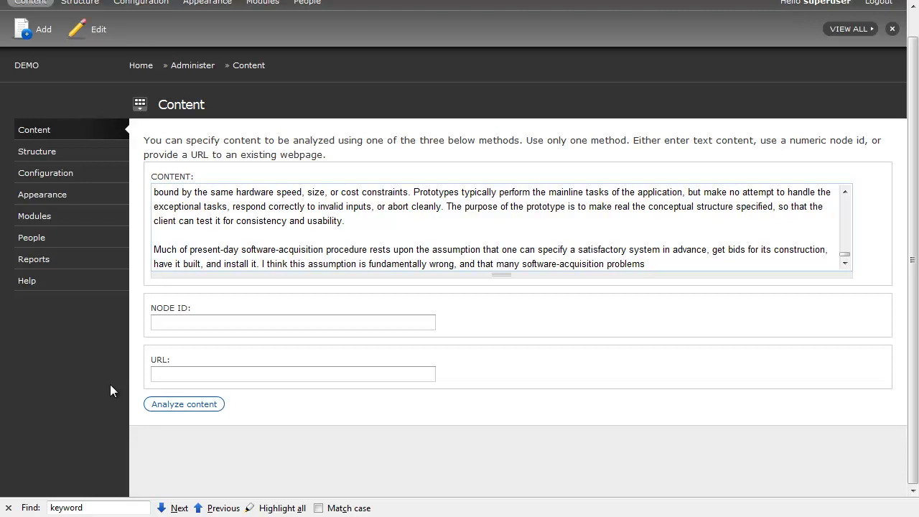
{"action": "left_click", "coordinate": [173, 406]}
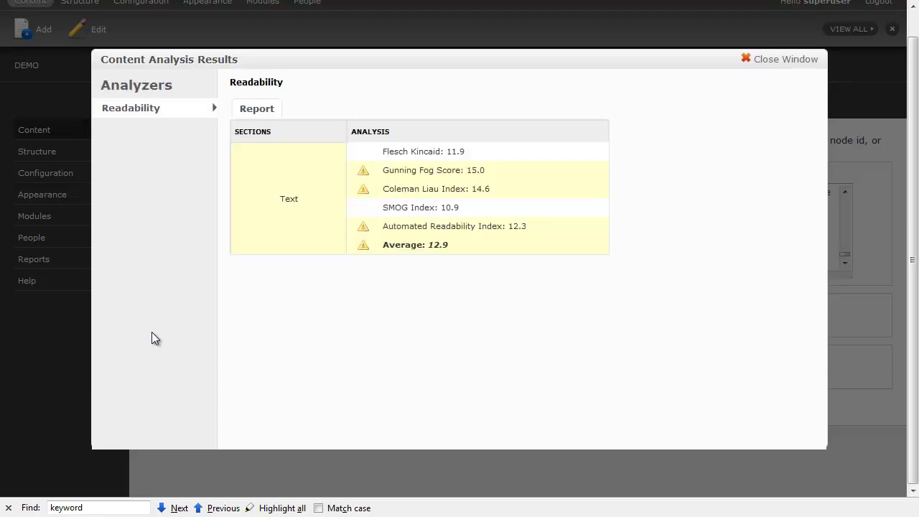
{"action": "double_click", "coordinate": [438, 245]}
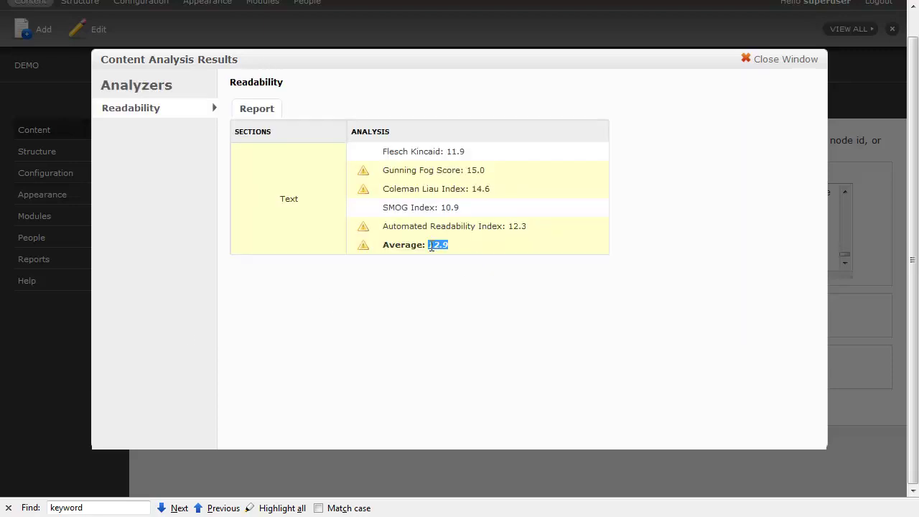